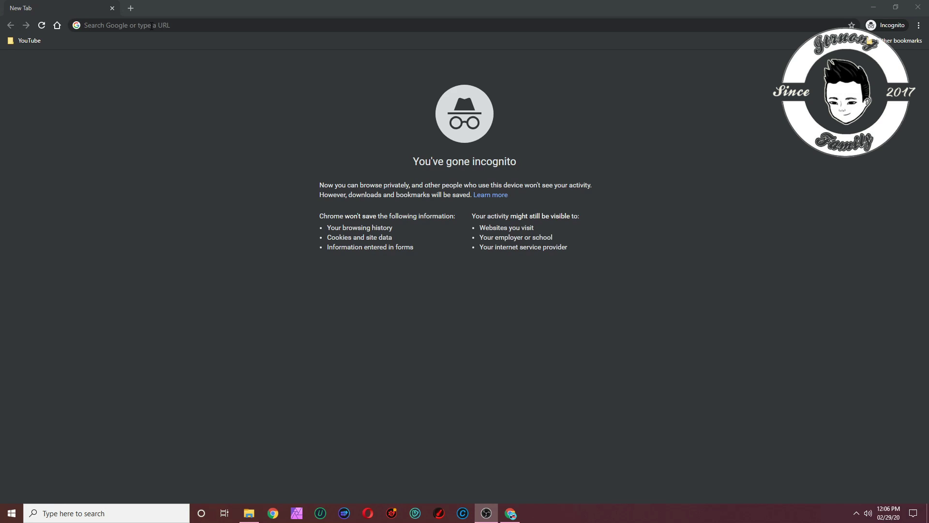
Step: Search Google for 'fortnite' and open the 'Fortnite - Play Free Now | Official Site' result
left_click(153, 26)
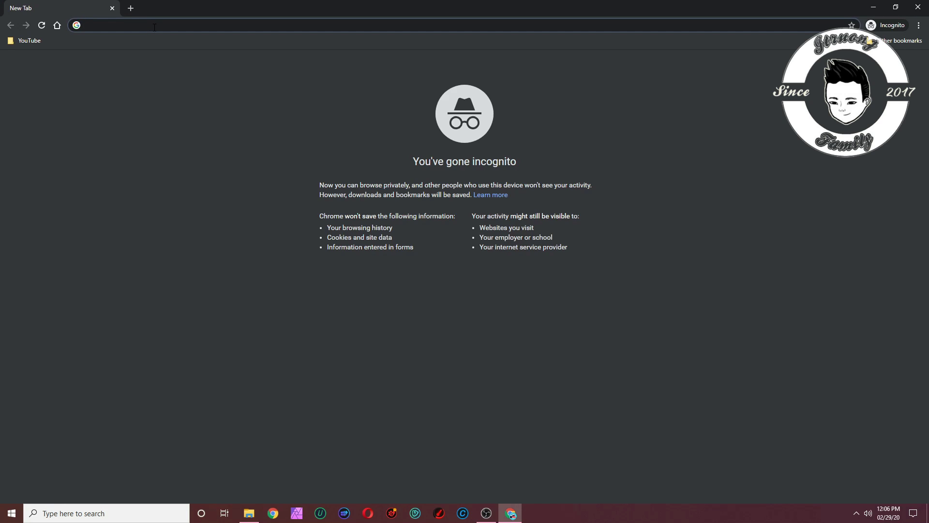
type("fortnite.cop")
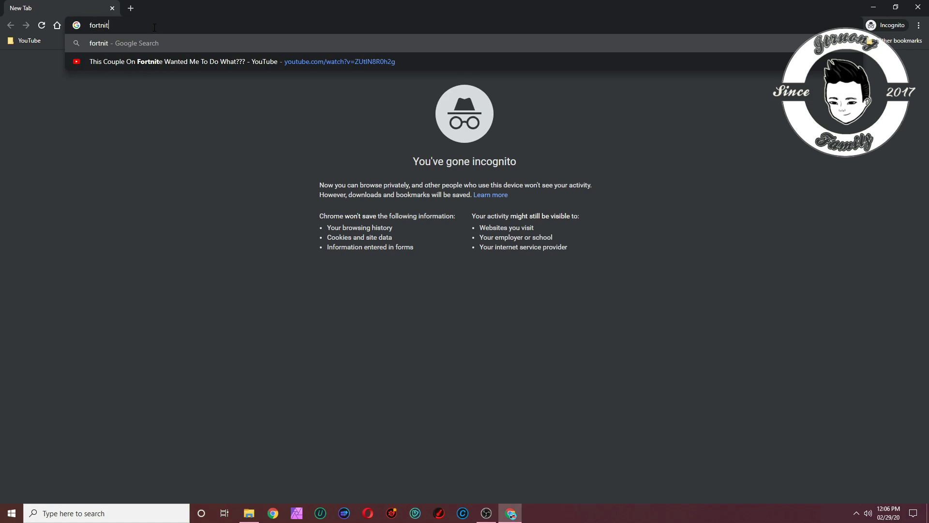
key("BackSpace")
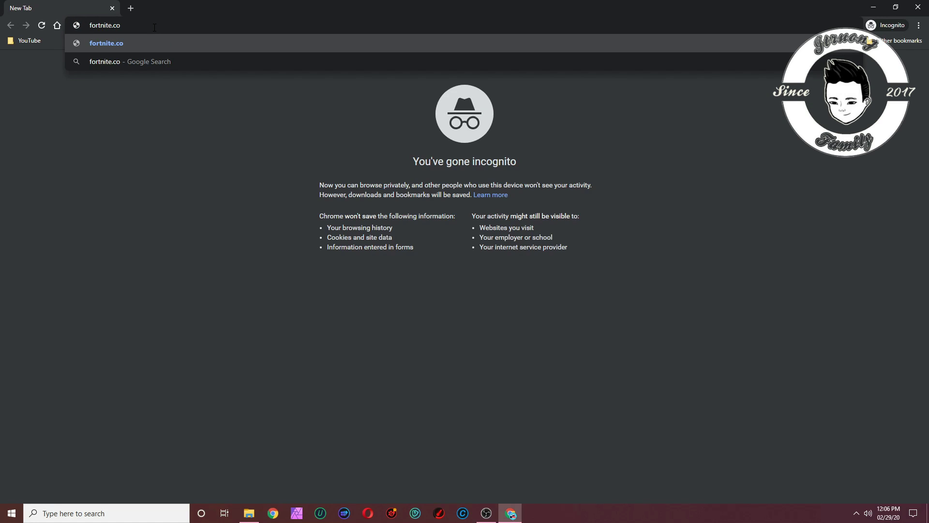
key("BackSpace")
key("BackSpace")
key("BackSpace")
key("Return")
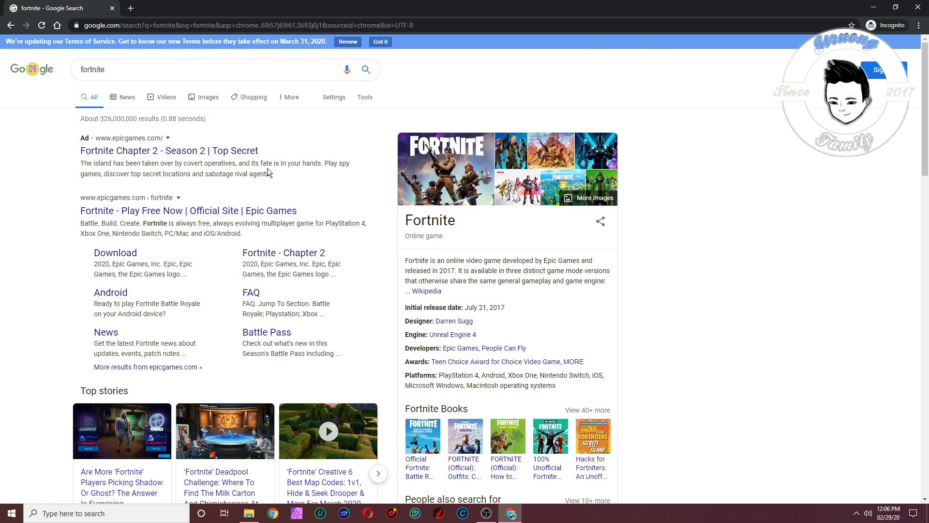
left_click(255, 212)
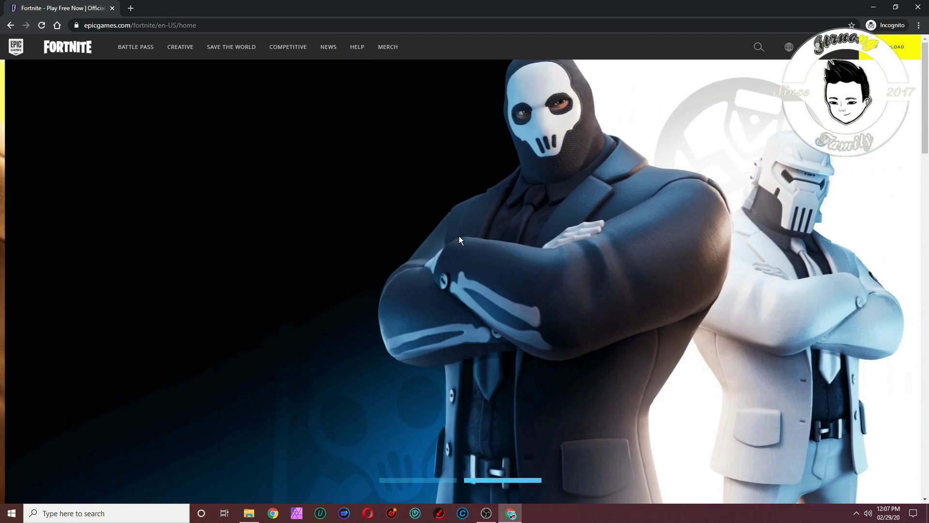
Step: Start the Fortnite download for PC and choose to sign in with an existing Epic account
left_click(885, 46)
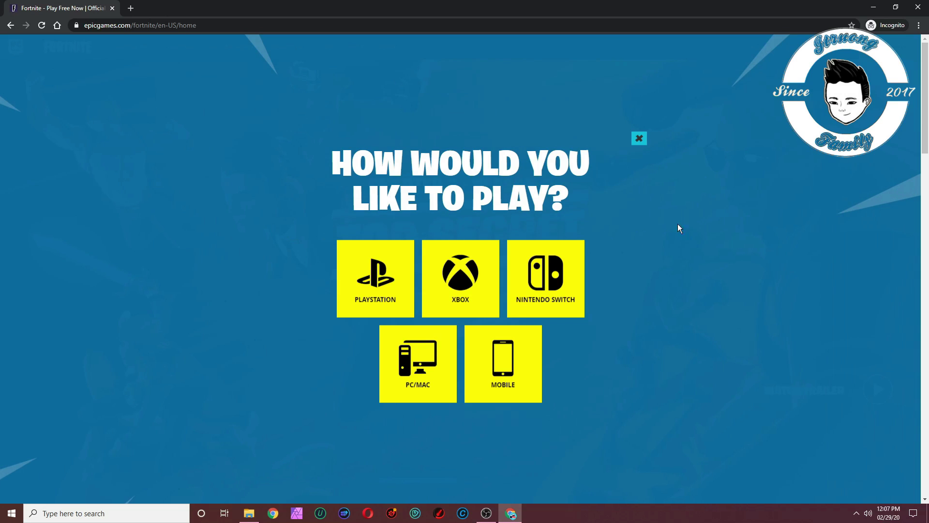
left_click(421, 378)
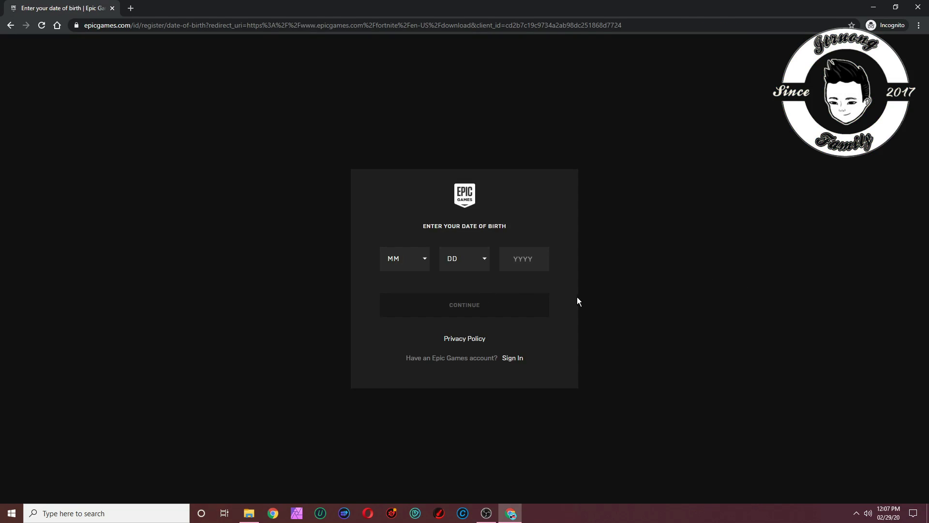
left_click(512, 358)
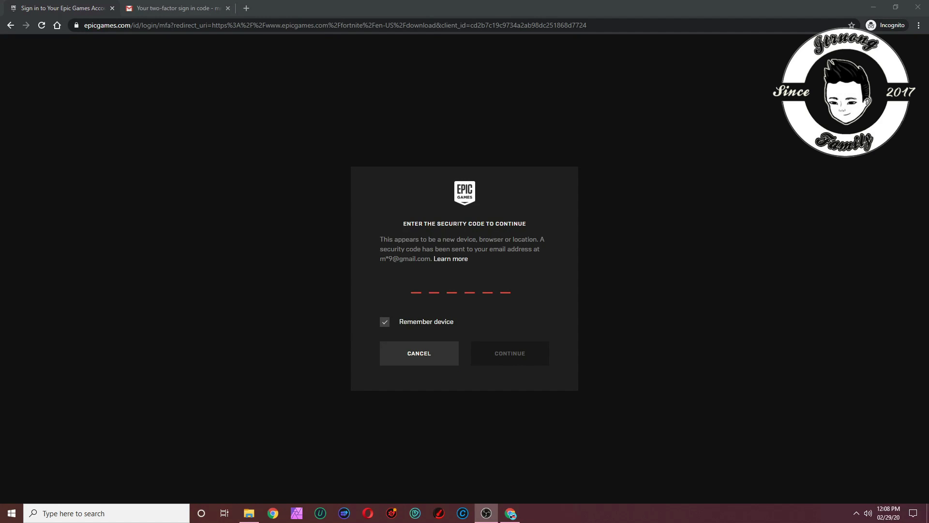
Step: Paste the emailed security code and finish signing in
left_click(413, 284)
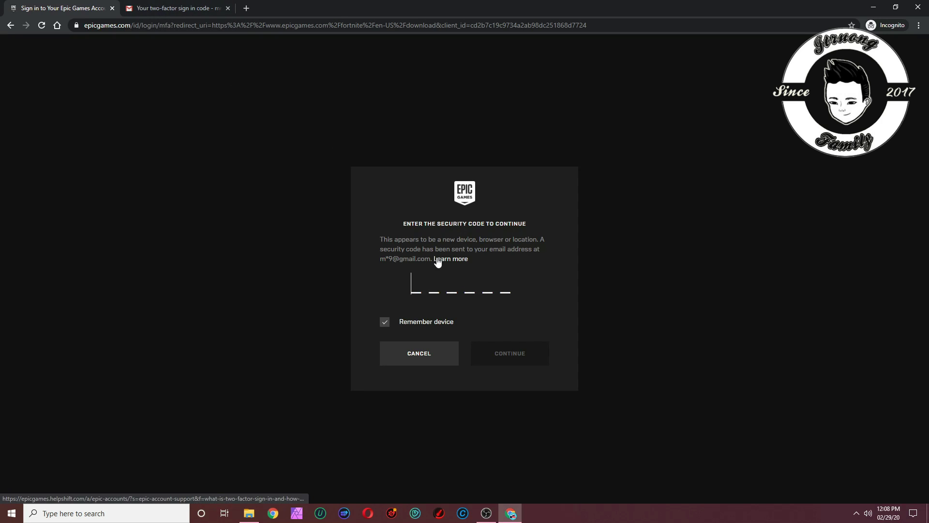
key("ctrl+v")
left_click(510, 353)
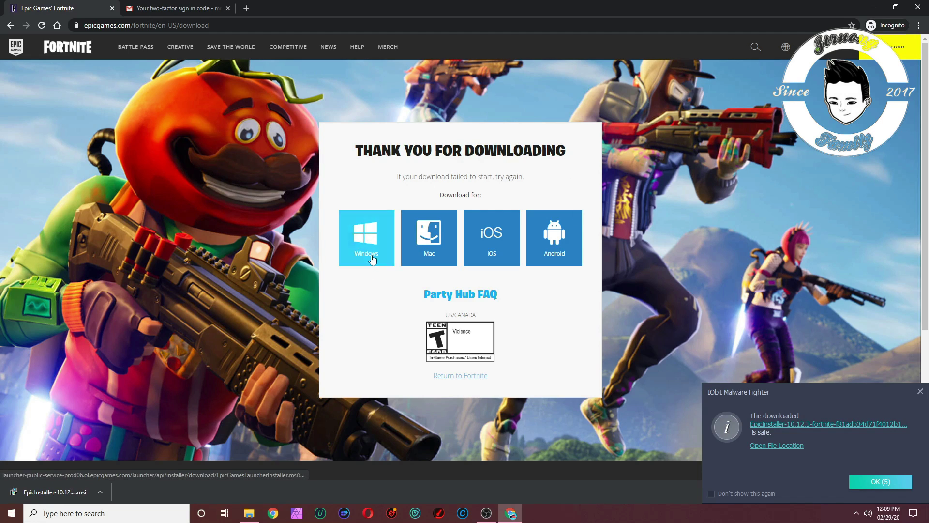
Step: Download and open the Windows .msi installer, dismiss the IObit popup, and allow it past SmartScreen
left_click(366, 239)
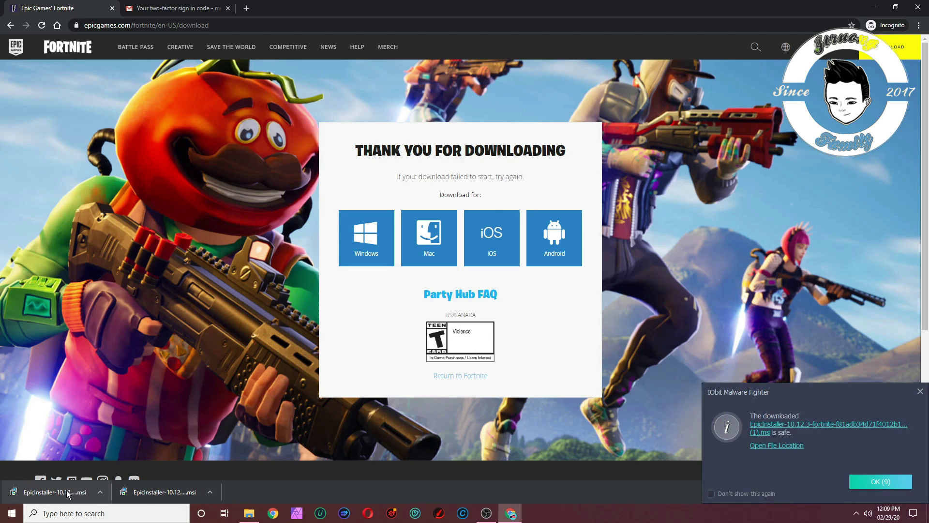
left_click(160, 493)
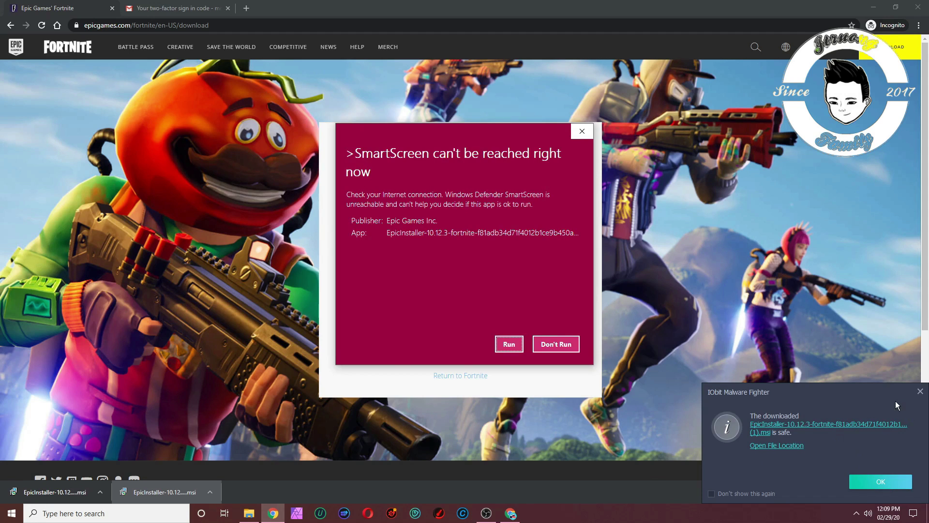
left_click(920, 391)
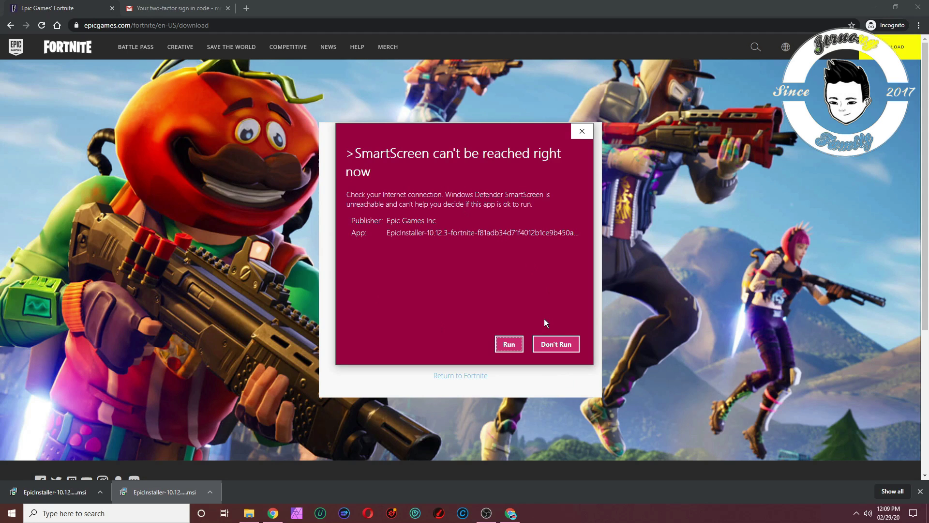
left_click(509, 344)
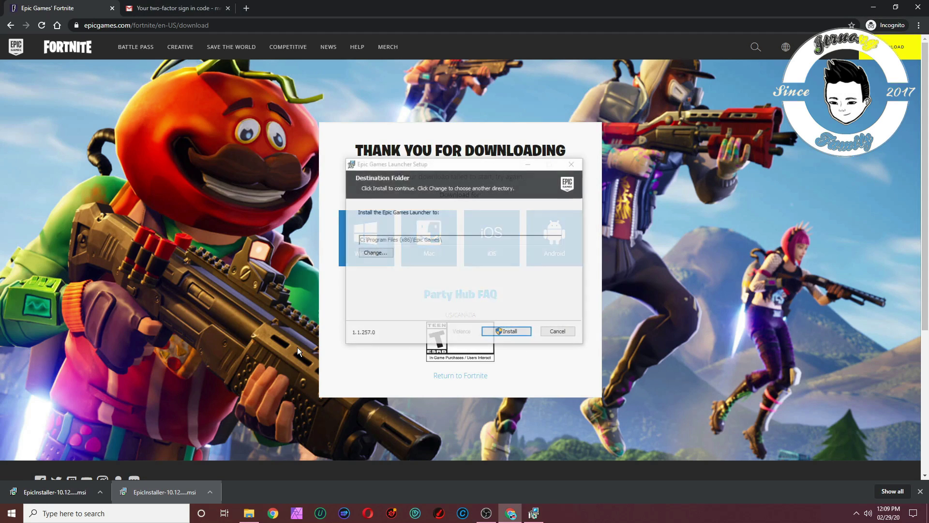
Step: Set the launcher install location to a new 'Epic Games (Fortnite)' folder on D: and install
left_click(383, 256)
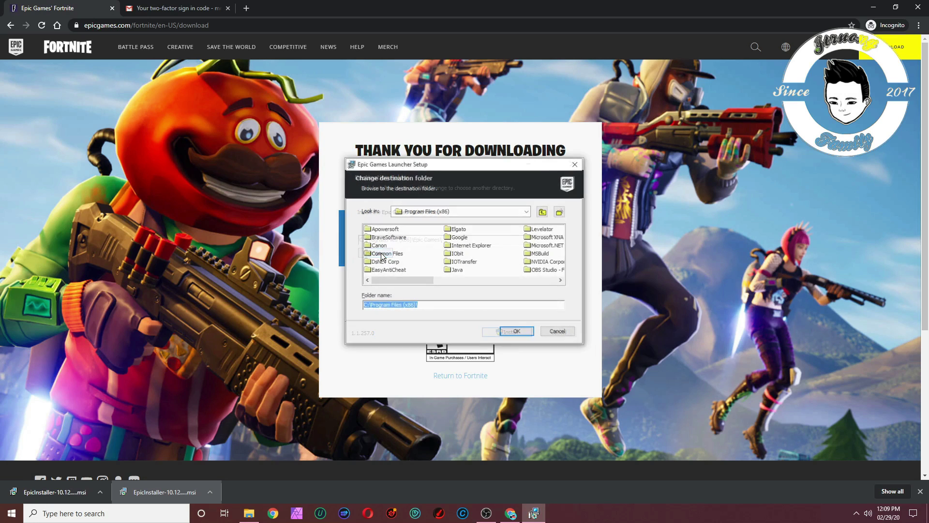
left_click(479, 215)
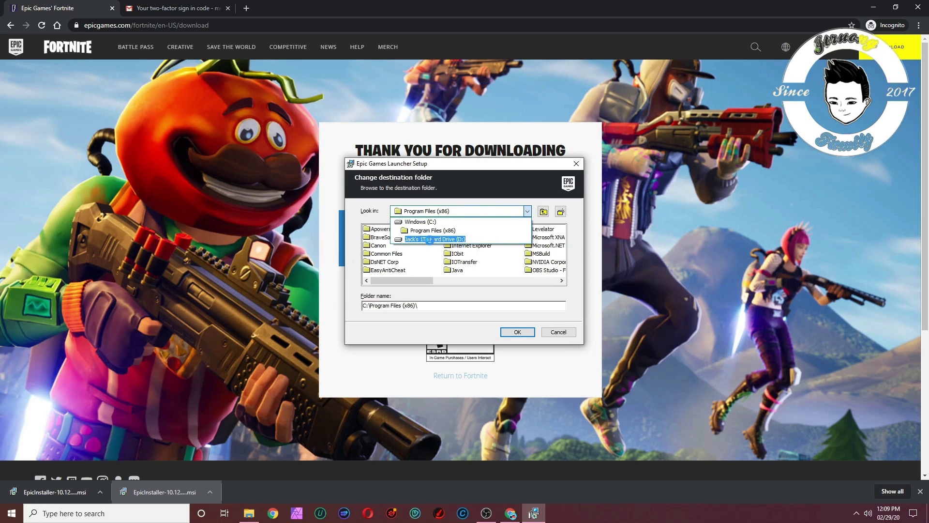
left_click(434, 239)
left_click(560, 211)
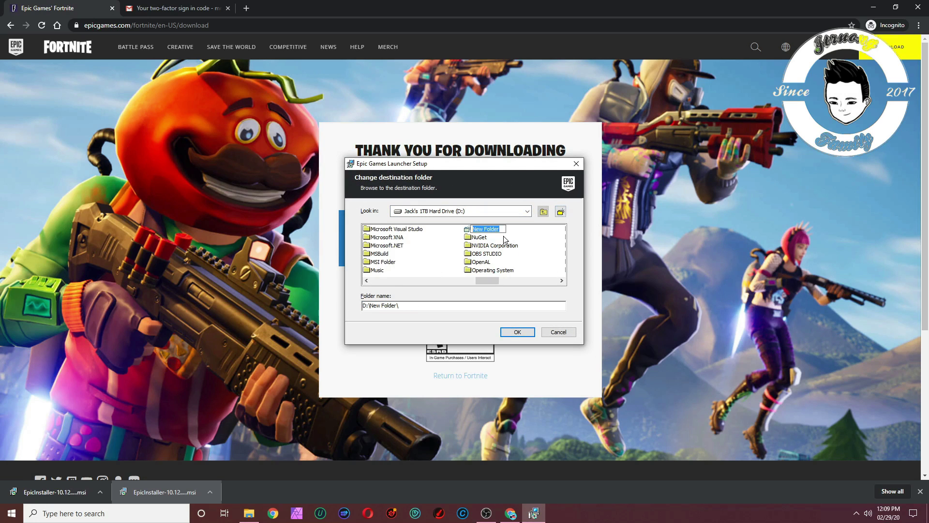
type("Epic Games (")
type("Fortnite")
left_click(514, 332)
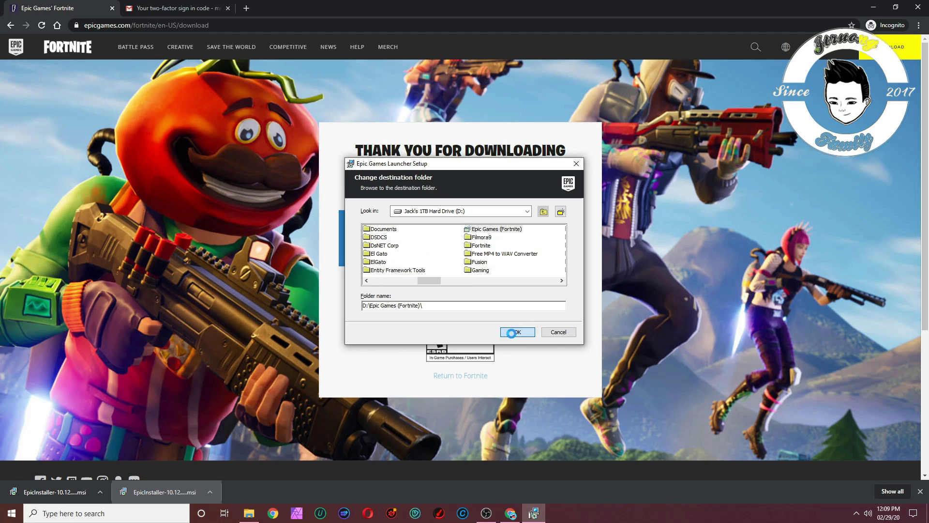
left_click(512, 333)
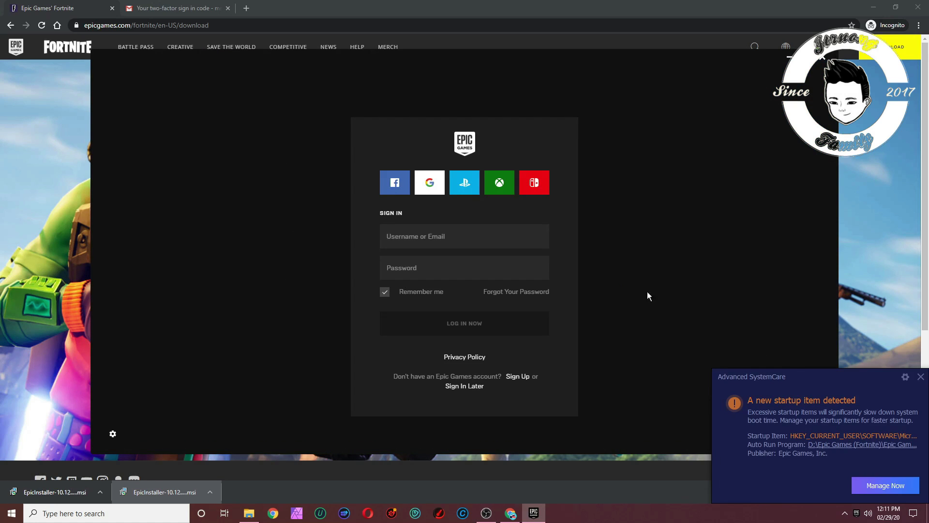
Step: Dismiss the startup-item notification and submit the emailed six-digit security code with Remember device checked
left_click(920, 376)
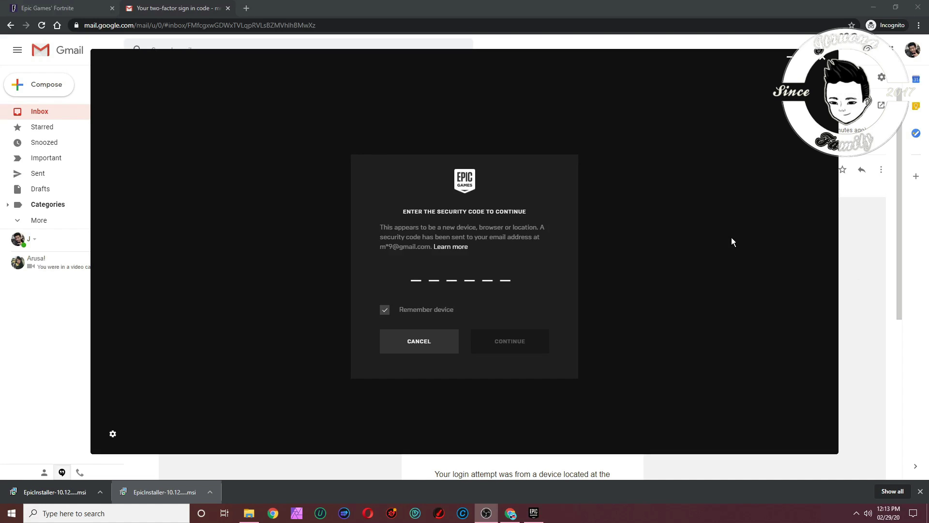
left_click(414, 280)
left_click(510, 342)
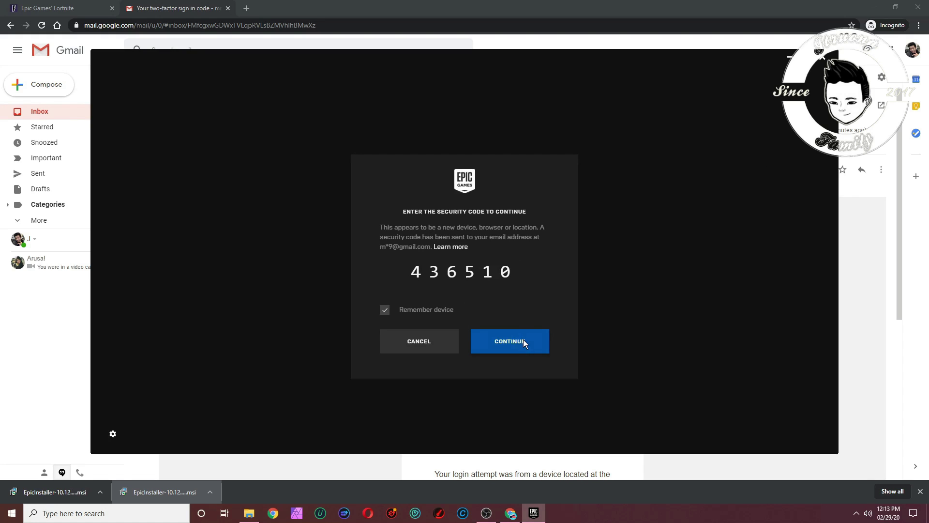
left_click(524, 339)
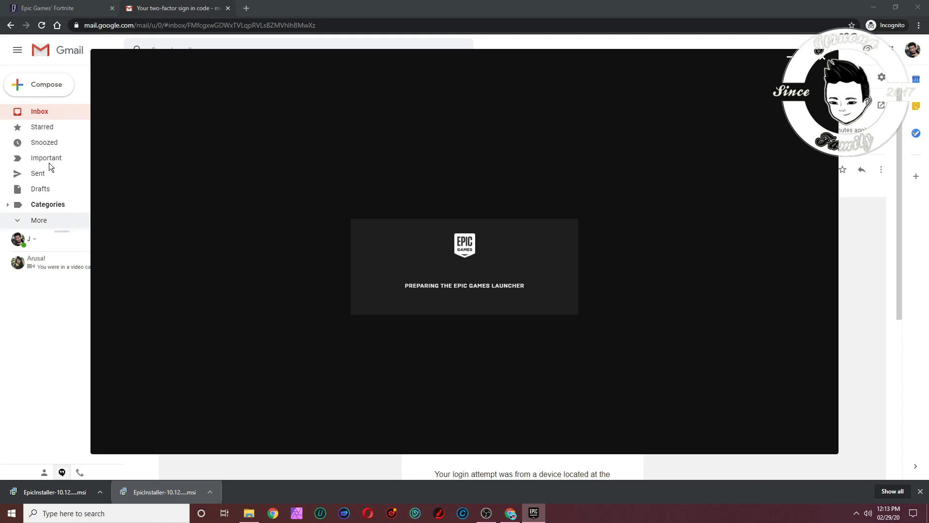
Step: Check that the Downloads queue is empty, then view the Home news feed from the top
left_click(44, 8)
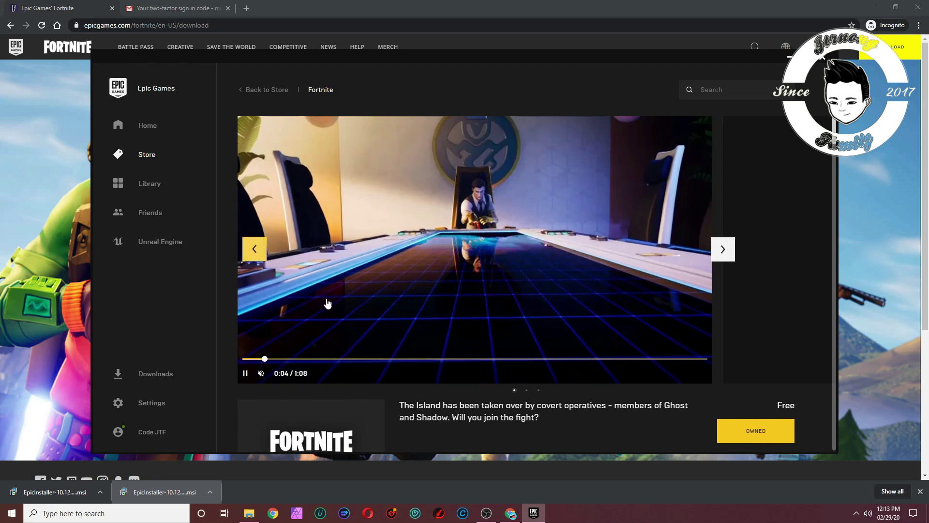
left_click(150, 373)
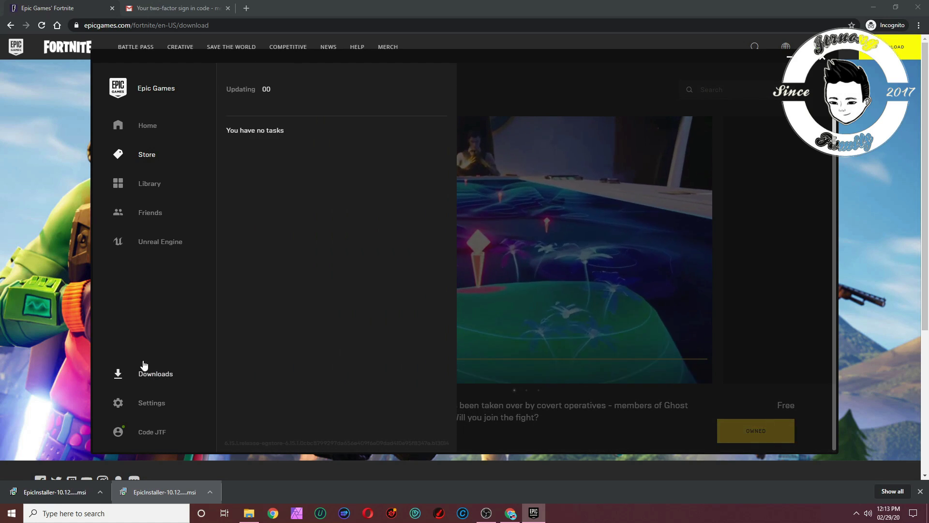
left_click(147, 125)
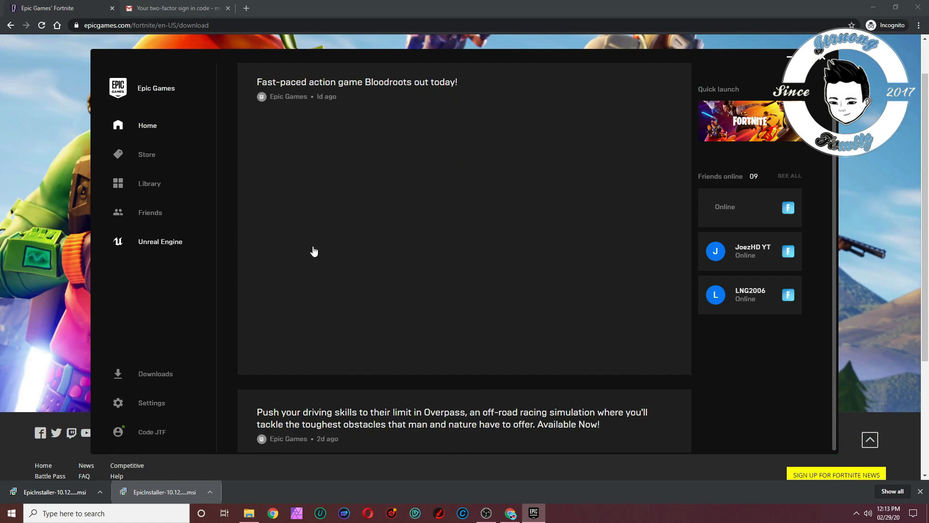
scroll(545, 262, "up", 5)
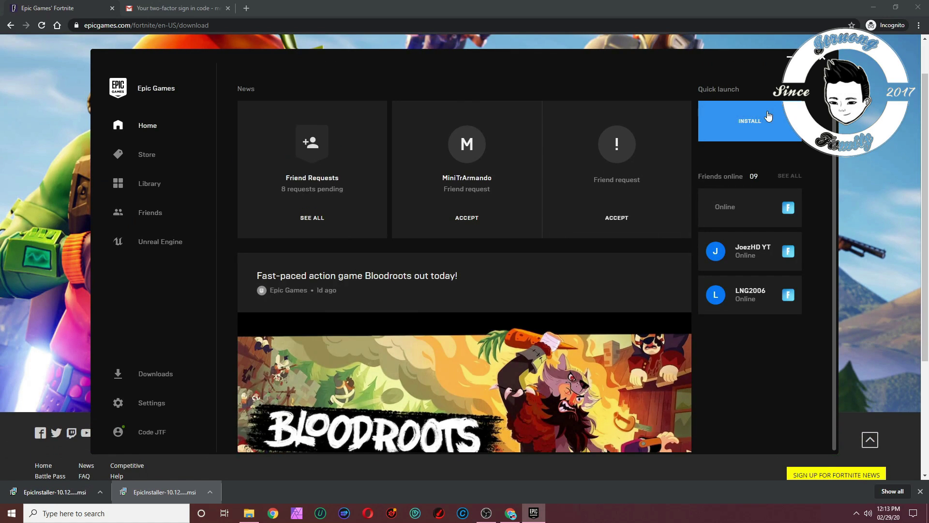
scroll(570, 235, "down", 5)
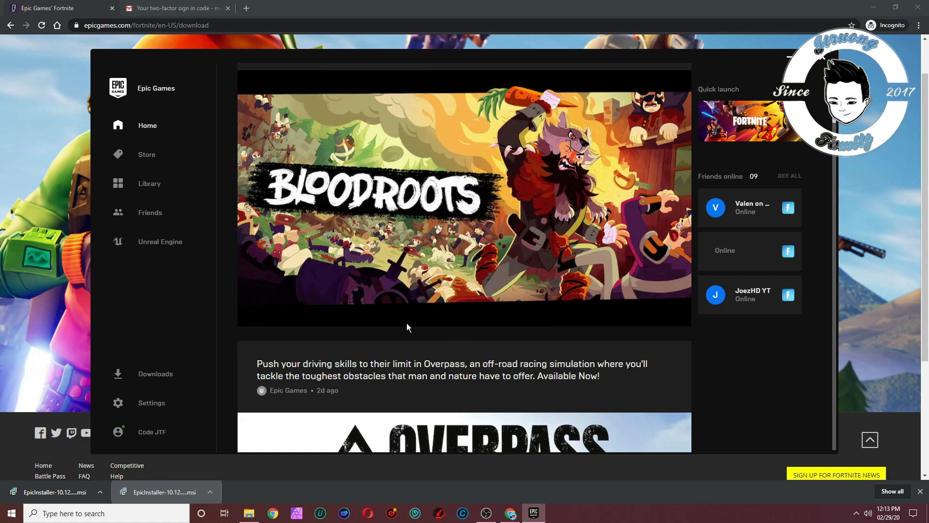
scroll(300, 376, "up", 5)
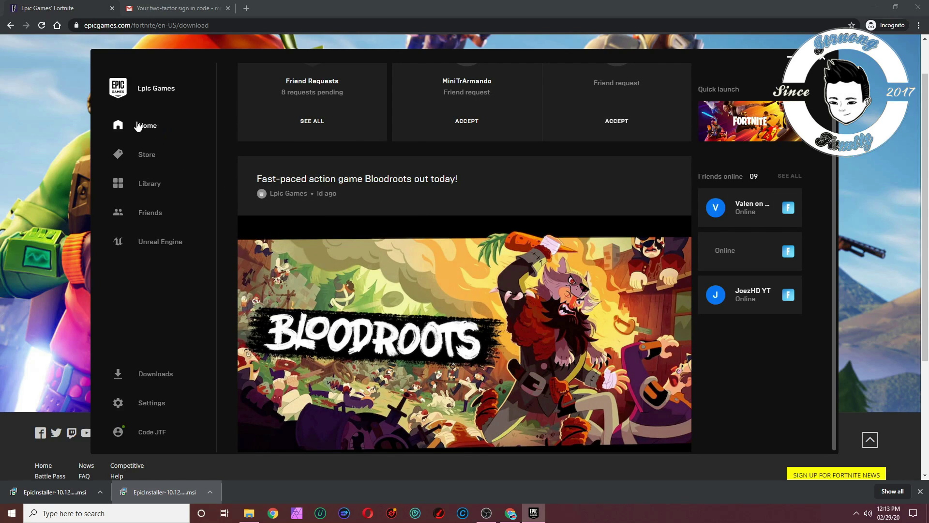
left_click(137, 126)
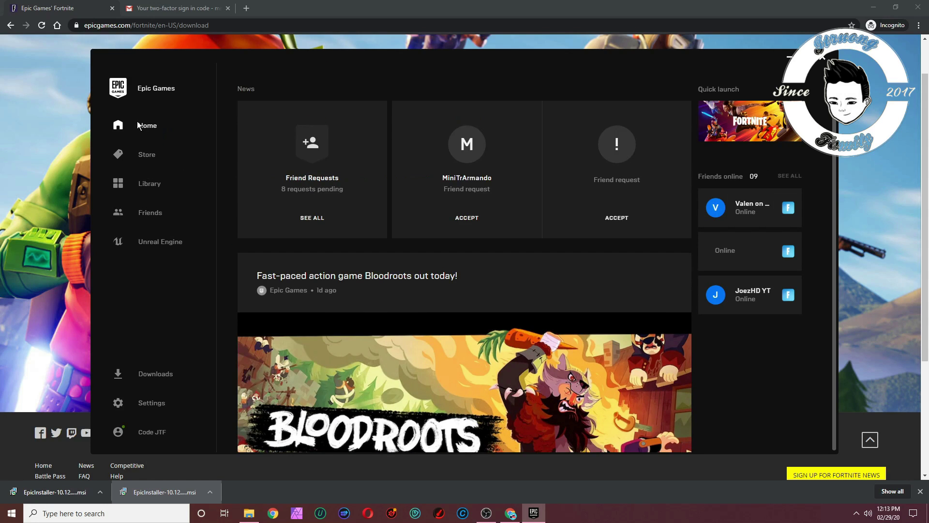
Step: Search the store for 'fortnite' and open the Fortnite product page
left_click(147, 155)
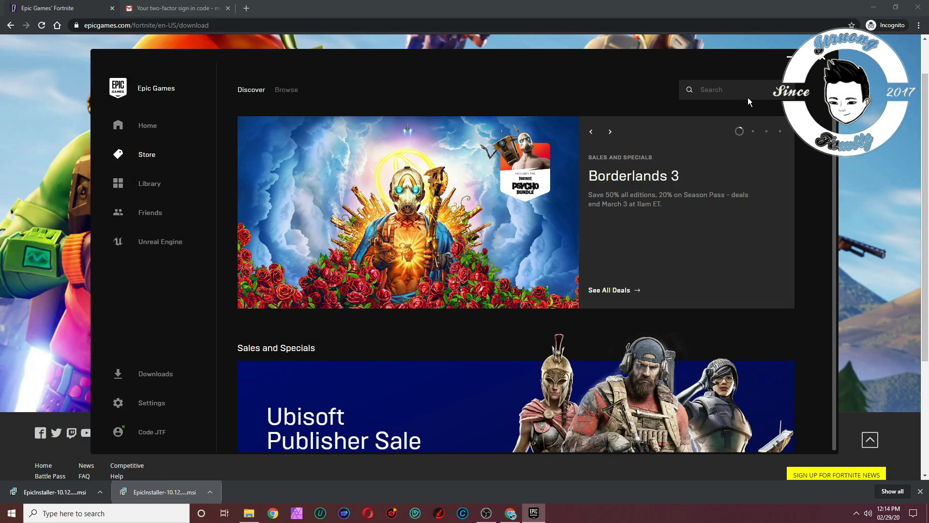
type("fortnit")
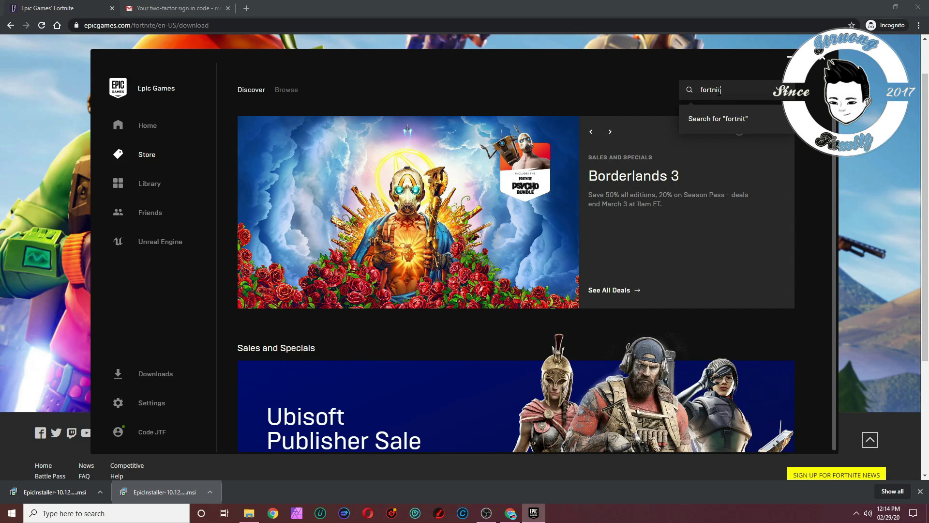
type("e")
key("Return")
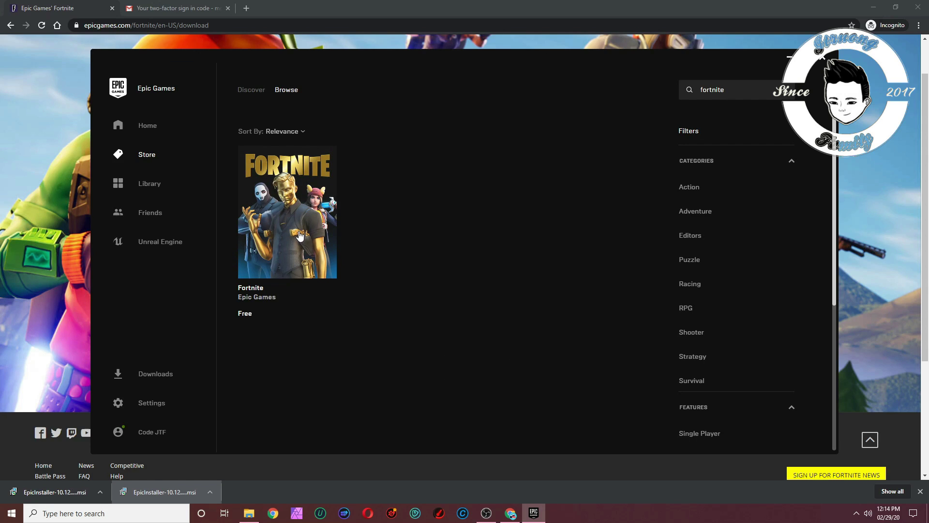
left_click(299, 237)
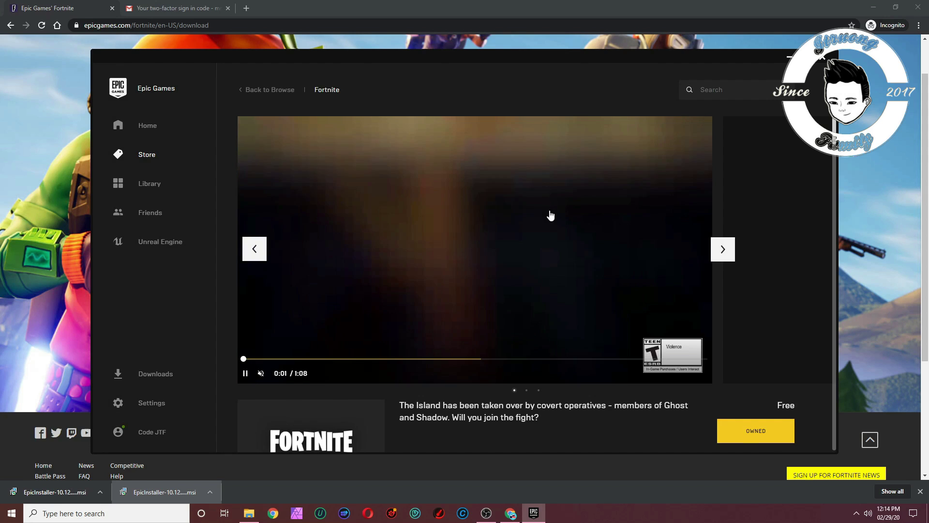
scroll(759, 280, "down", 3)
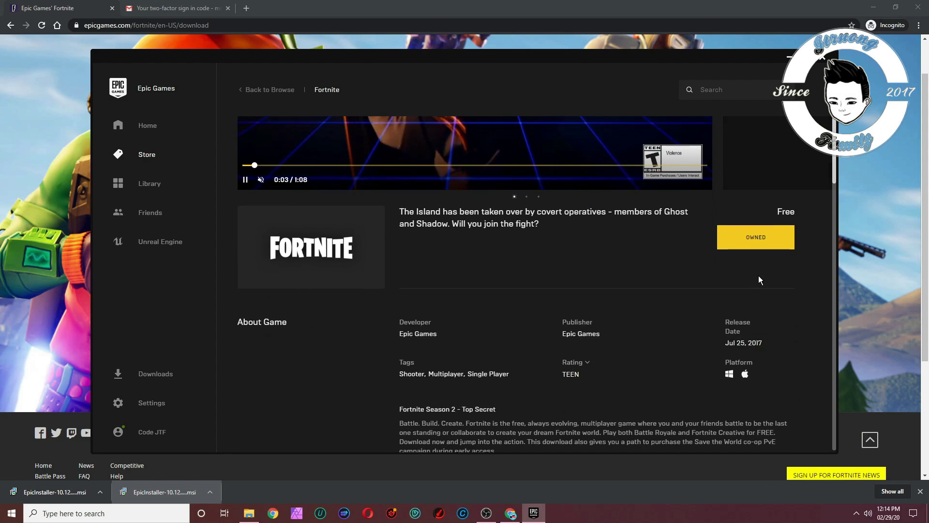
Step: Show the Library of owned games, briefly checking the Downloads panel
left_click(755, 237)
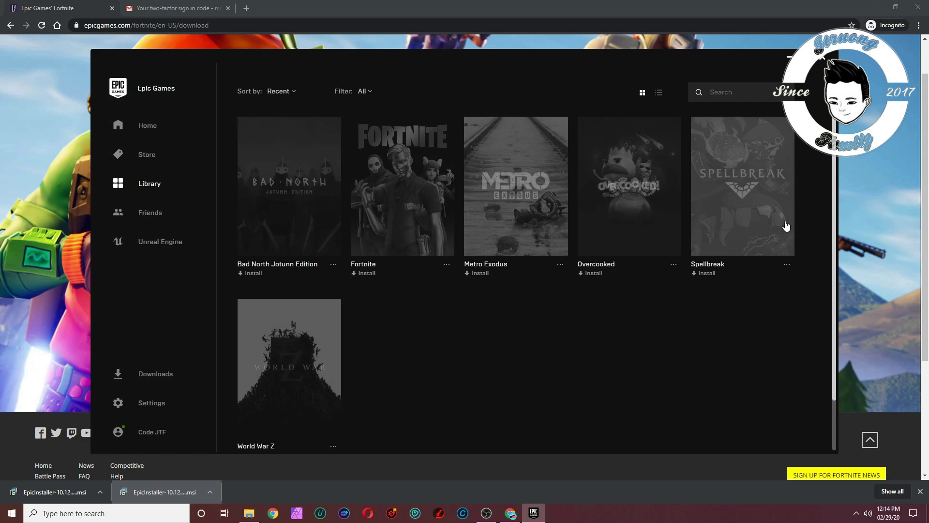
scroll(786, 226, "down", 2)
left_click(178, 376)
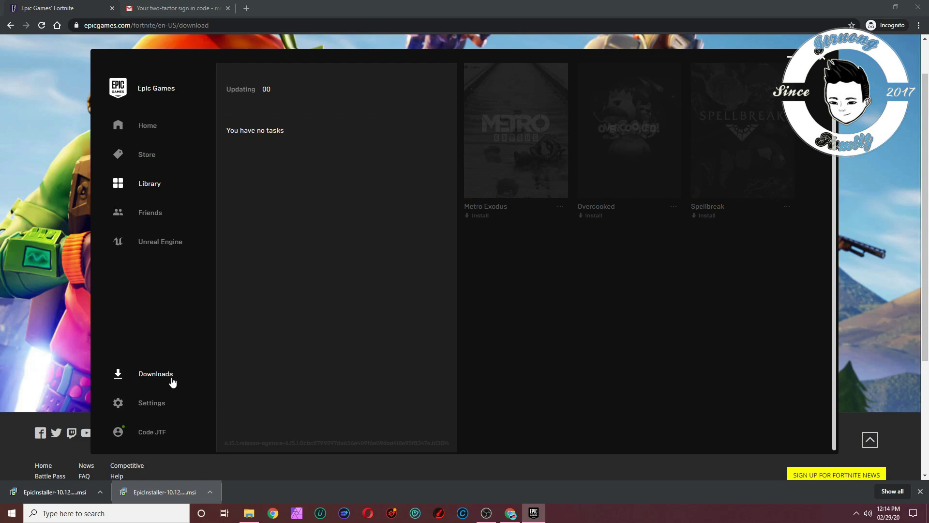
left_click(173, 381)
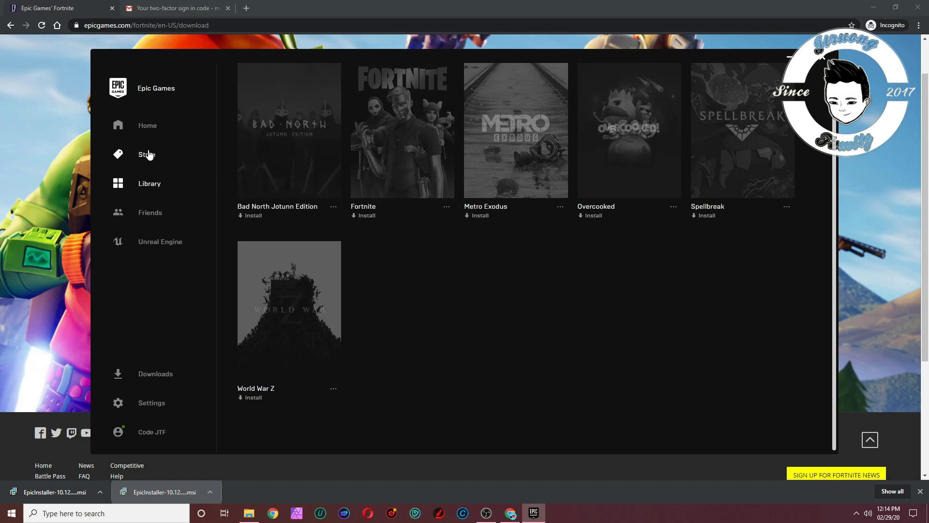
Step: Install Fortnite into the D:\Epic Games (Fortnite) folder
left_click(367, 215)
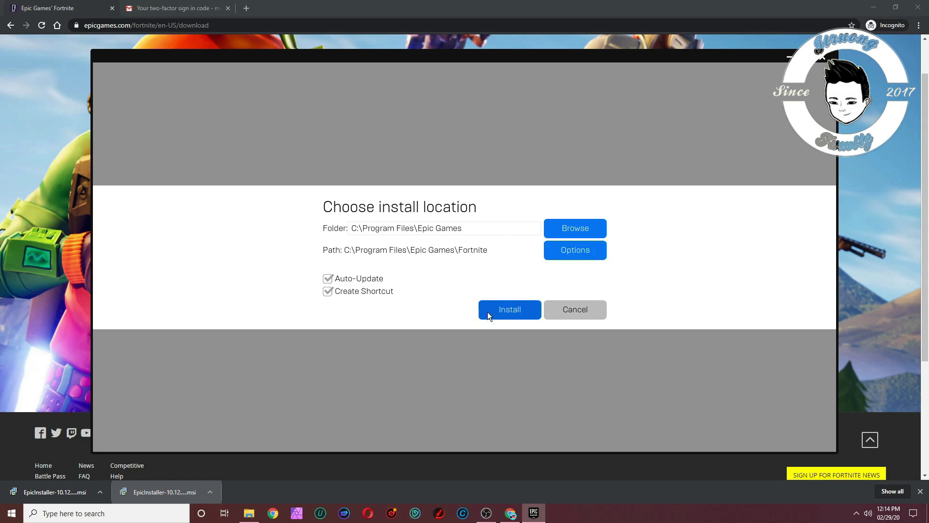
left_click(559, 231)
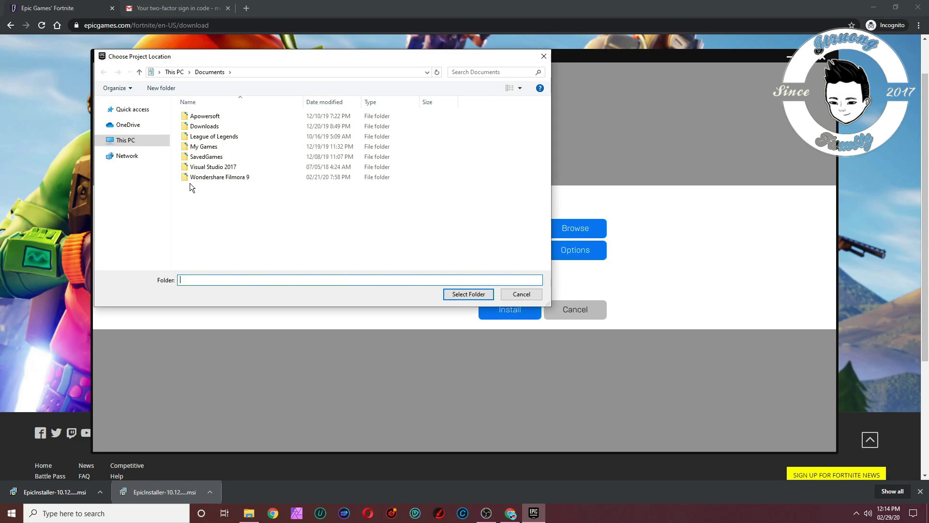
left_click(125, 140)
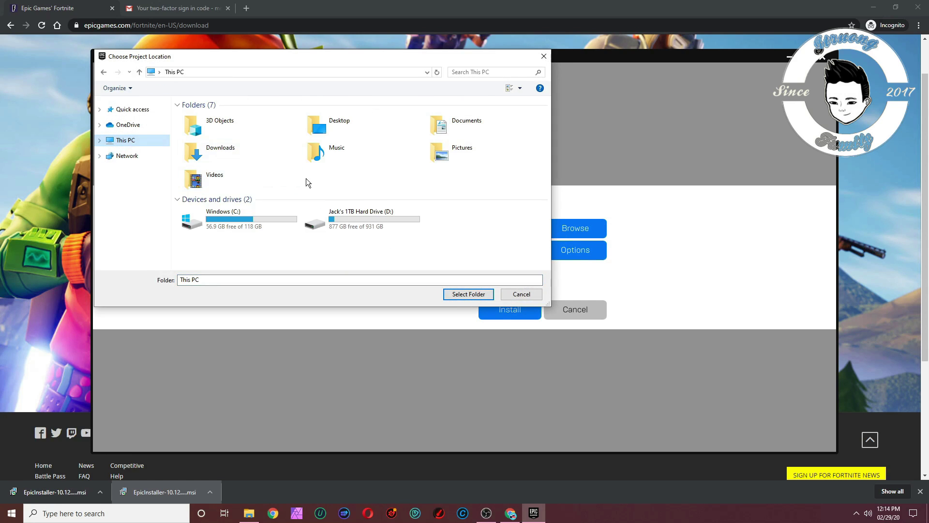
double_click(358, 212)
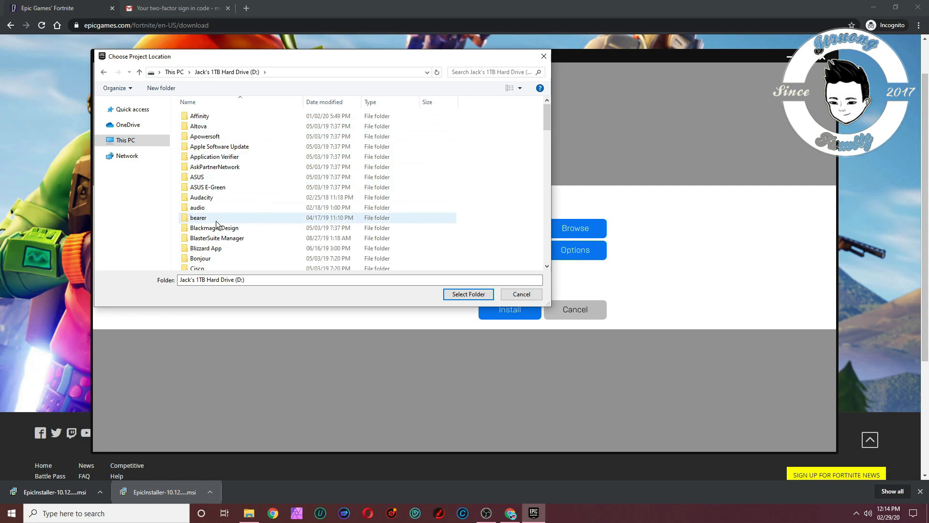
scroll(215, 221, "down", 3)
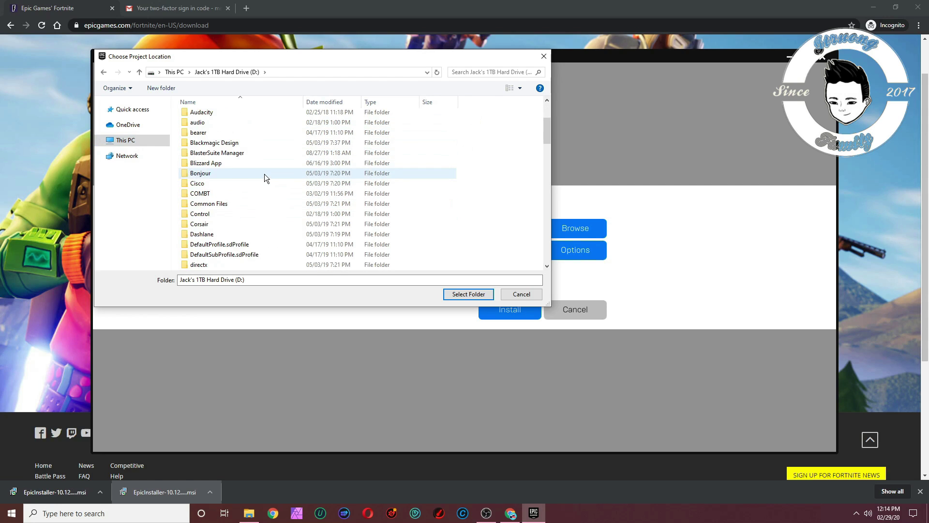
scroll(264, 173, "down", 3)
left_click(242, 245)
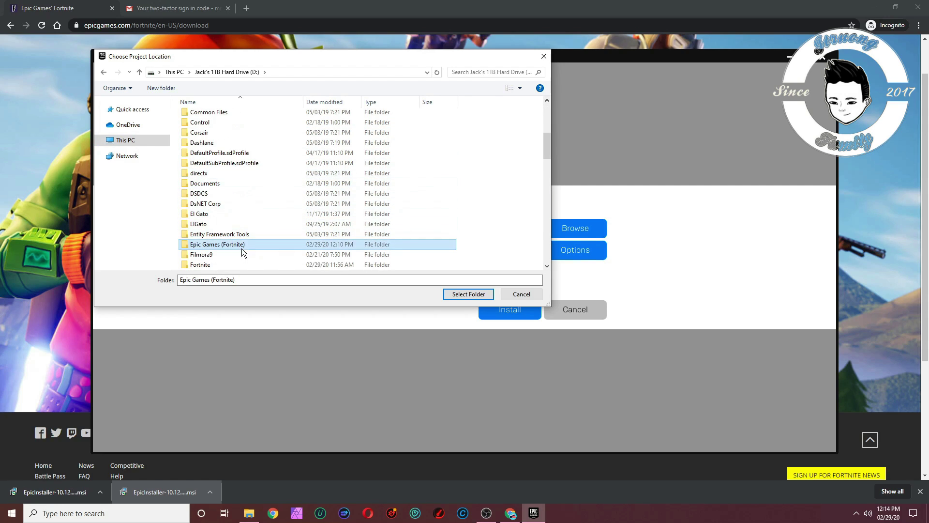
double_click(242, 246)
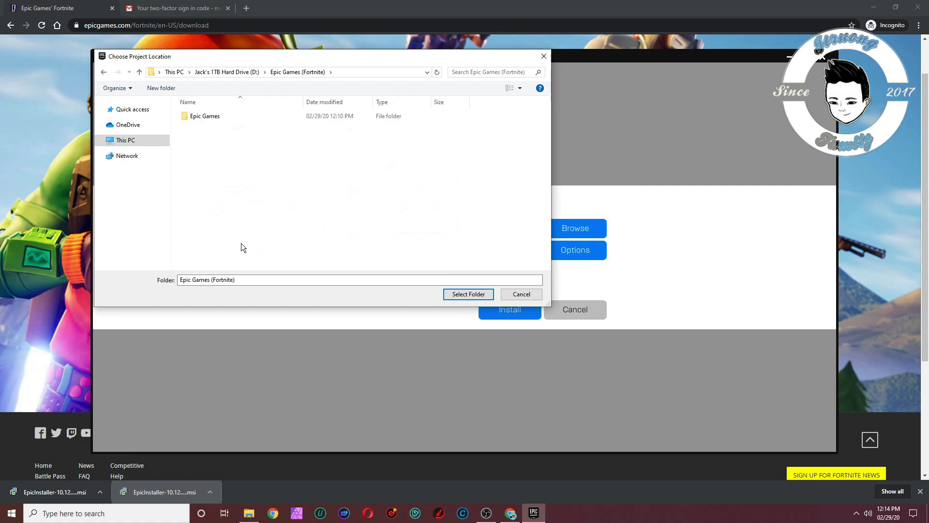
left_click(461, 295)
left_click(500, 302)
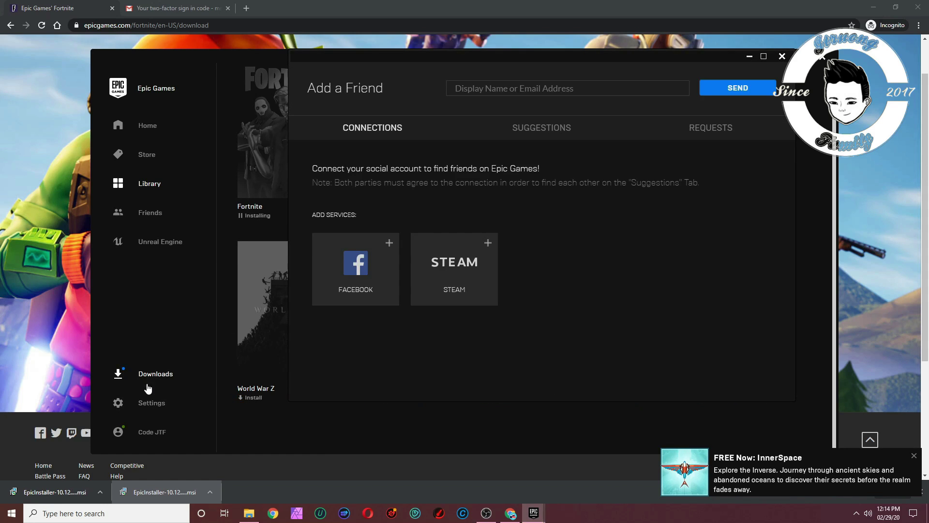
Step: Close the Add a Friend window and watch Fortnite's progress in Downloads until the update completes
left_click(782, 55)
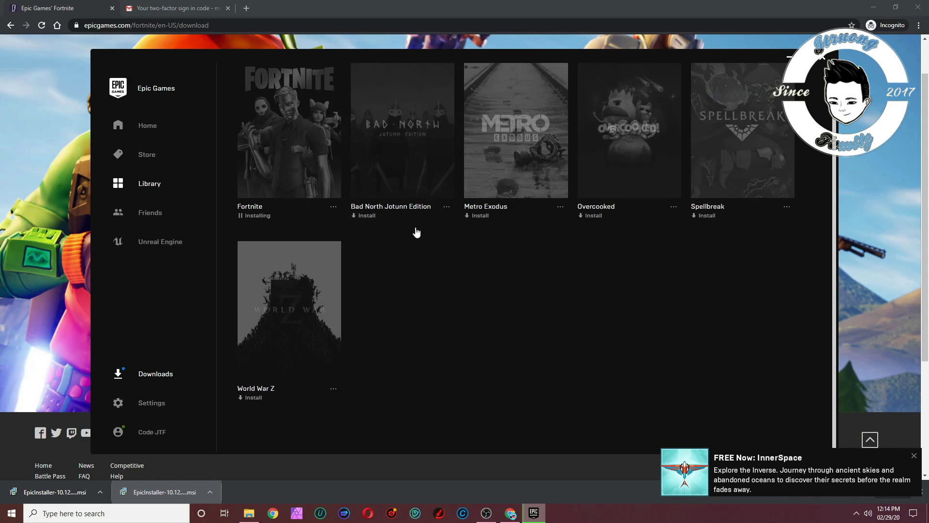
left_click(151, 373)
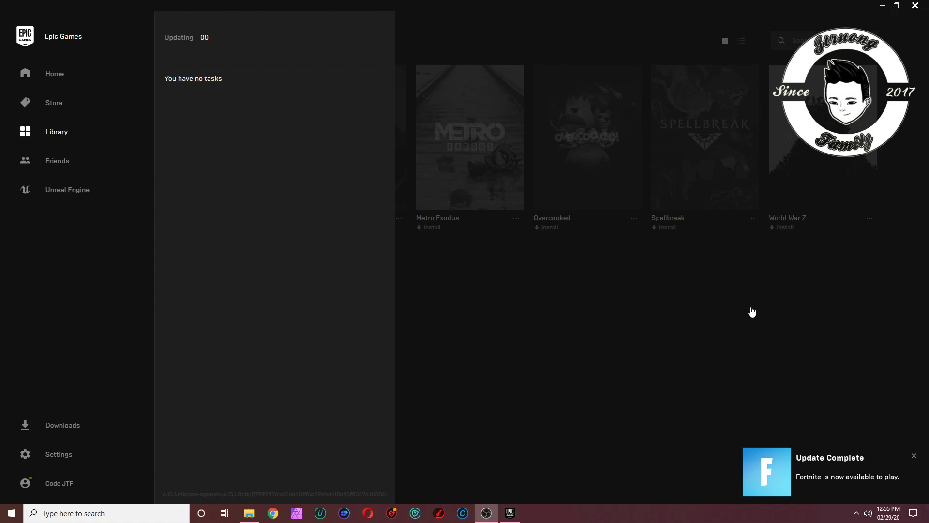
Step: Leave Downloads for Home and launch Fortnite to its Chapter 2 Season 2 Battle Pass trailer
left_click(54, 73)
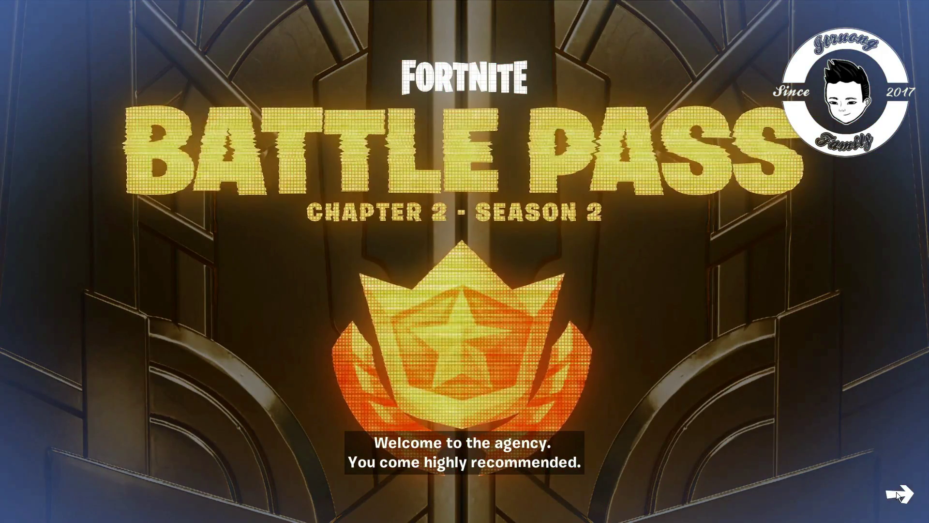
Step: Skip the Battle Pass trailer and back out of the purchase screen into the Battle Pass room
left_click(896, 492)
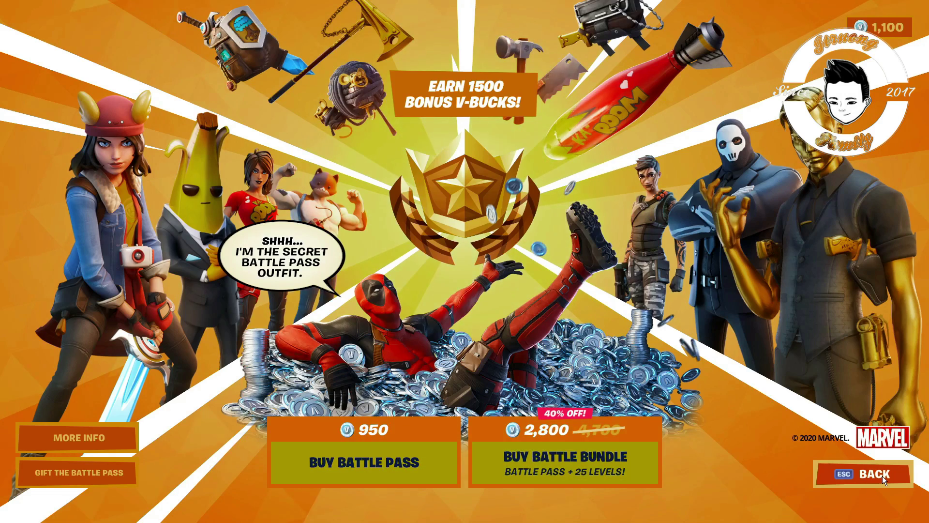
left_click(882, 476)
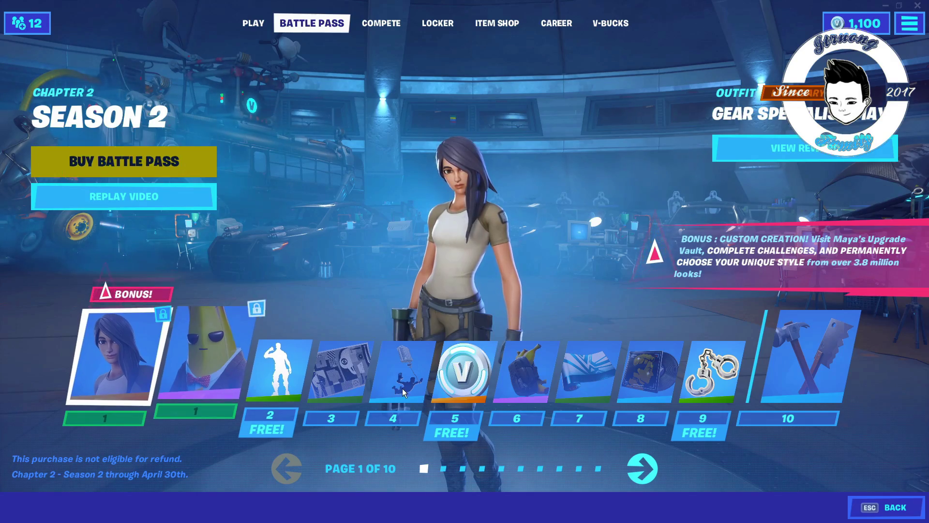
left_click(917, 512)
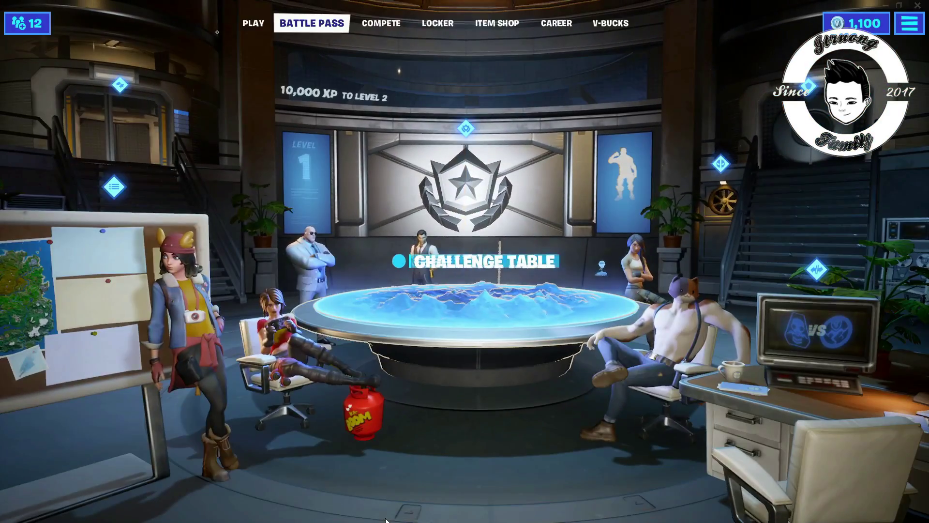
Step: Browse the Play, Compete, Locker, Item Shop, Career and V-Bucks tabs, then return to Battle Pass
left_click(253, 22)
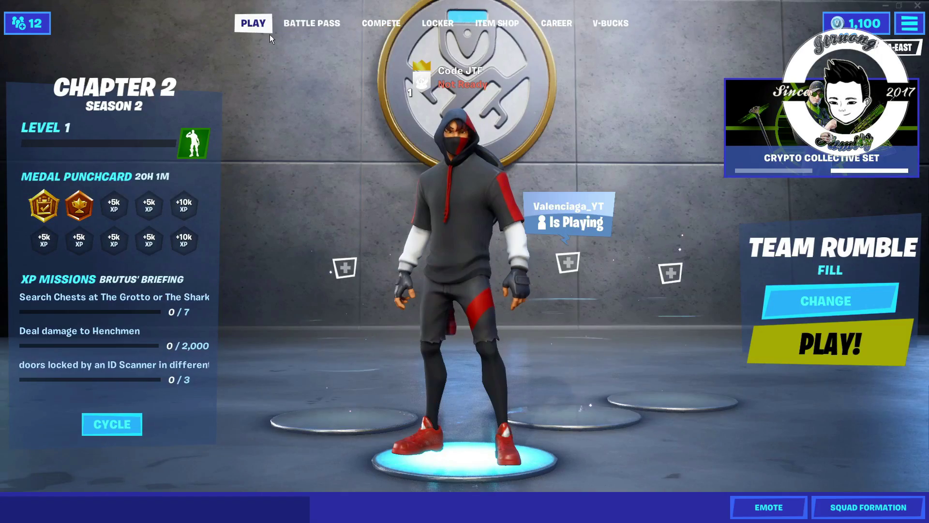
left_click(390, 23)
left_click(439, 26)
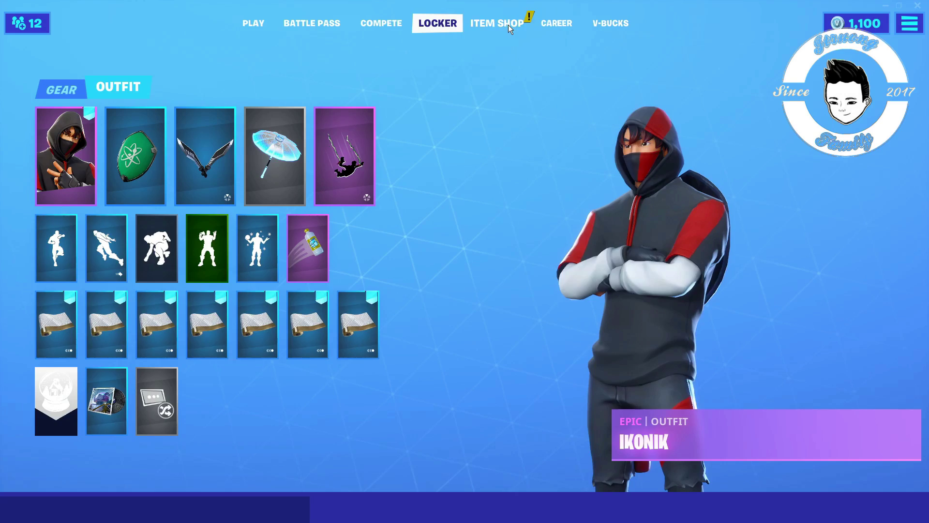
left_click(501, 24)
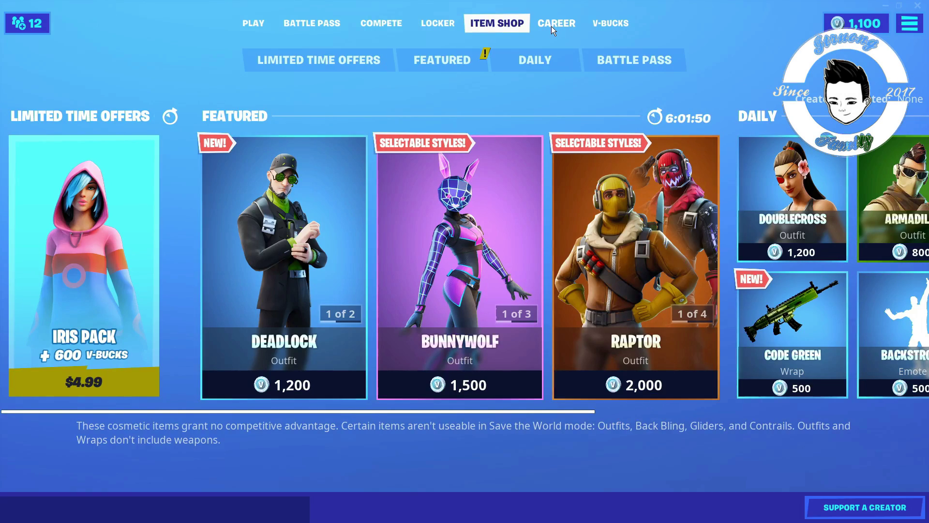
left_click(552, 26)
left_click(609, 24)
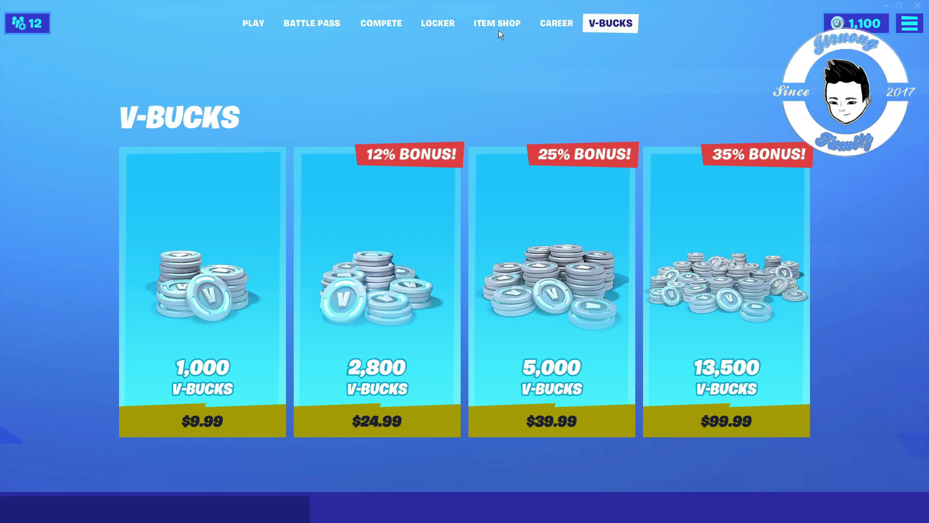
left_click(311, 23)
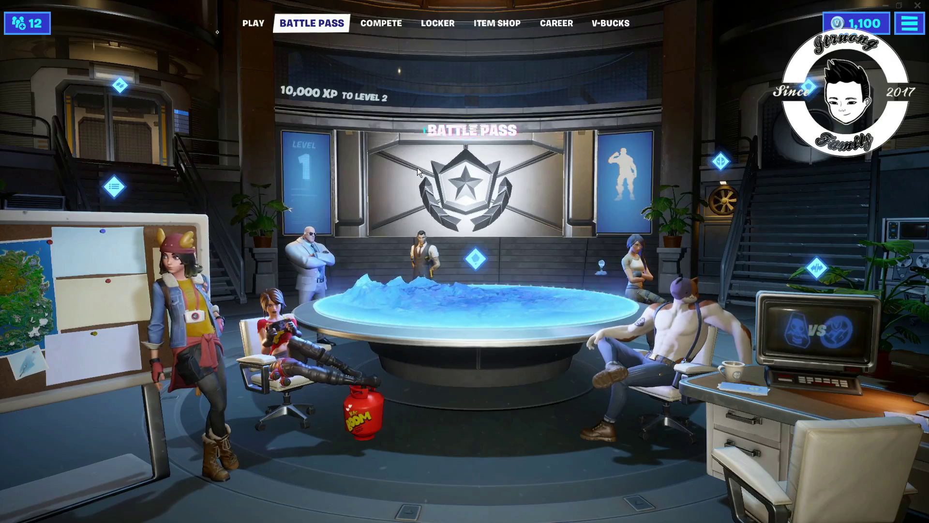
Step: Open the Season 2 Battle Pass rewards track and page forward toward tier 100
left_click(421, 169)
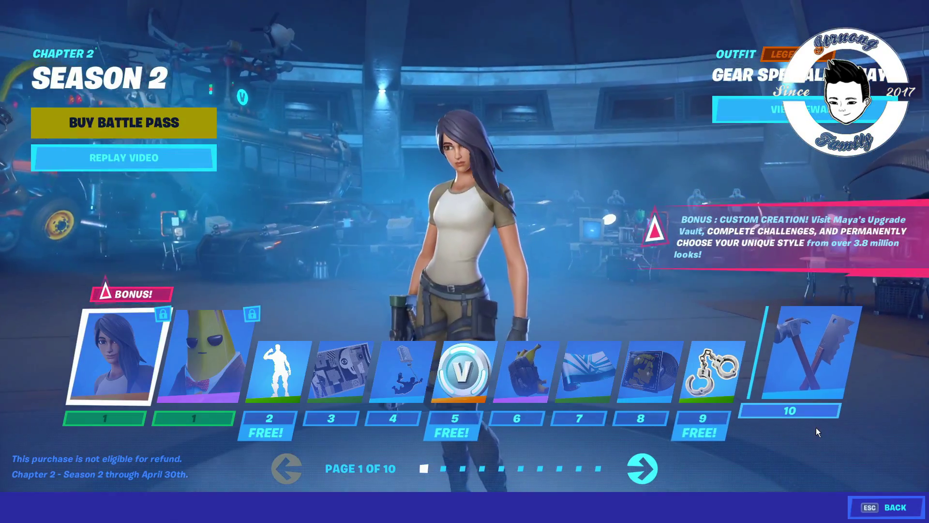
left_click(643, 468)
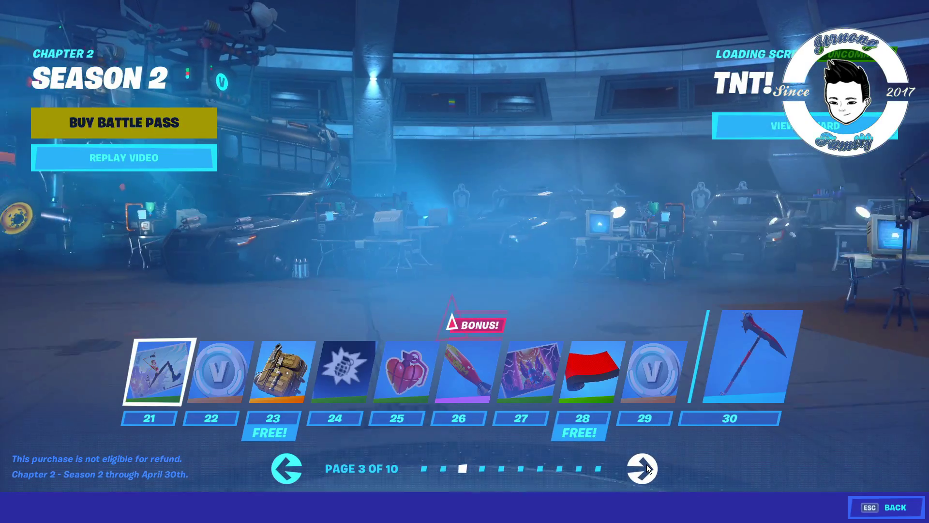
left_click(647, 464)
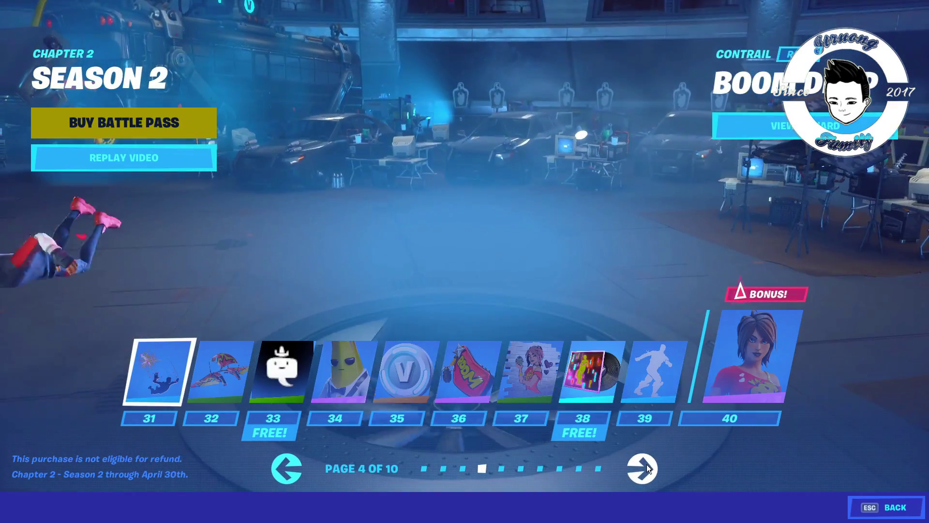
left_click(647, 464)
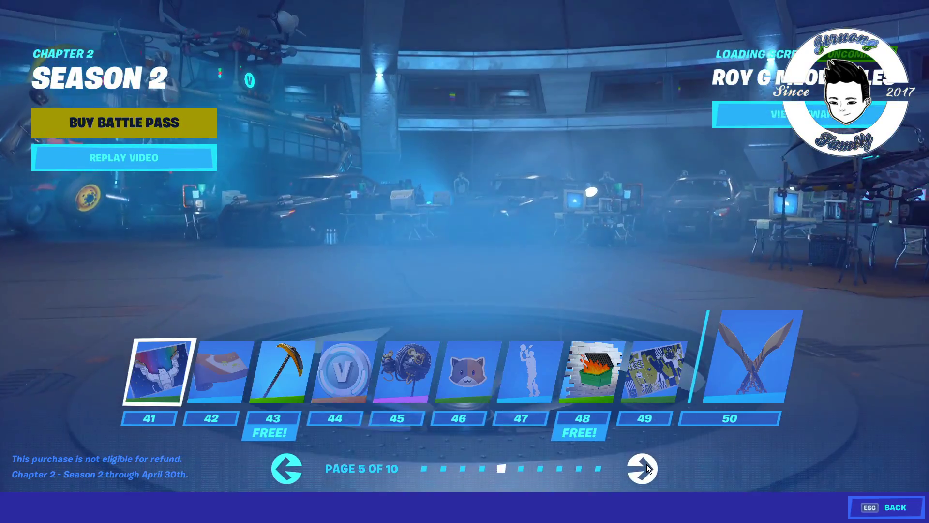
left_click(646, 463)
left_click(647, 464)
left_click(647, 465)
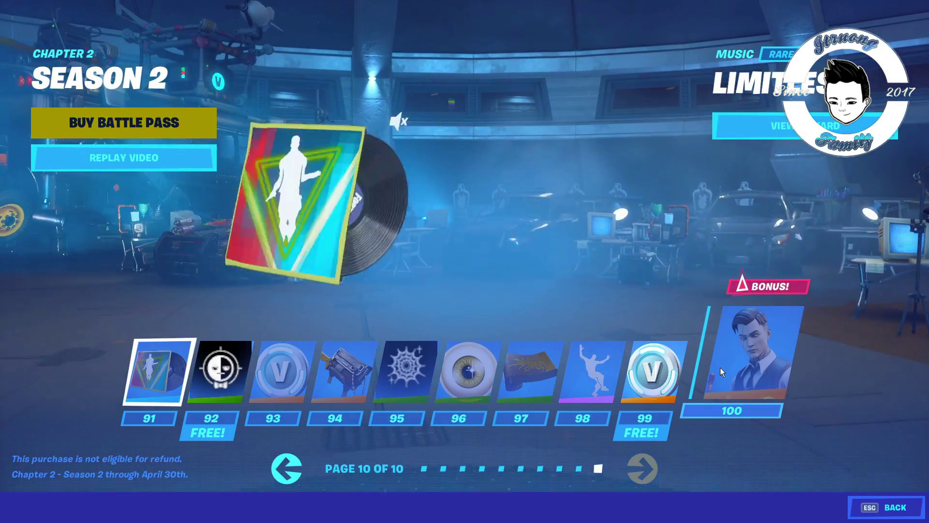
Step: Page back through the rewards to the first page showing the first outfit
left_click(286, 469)
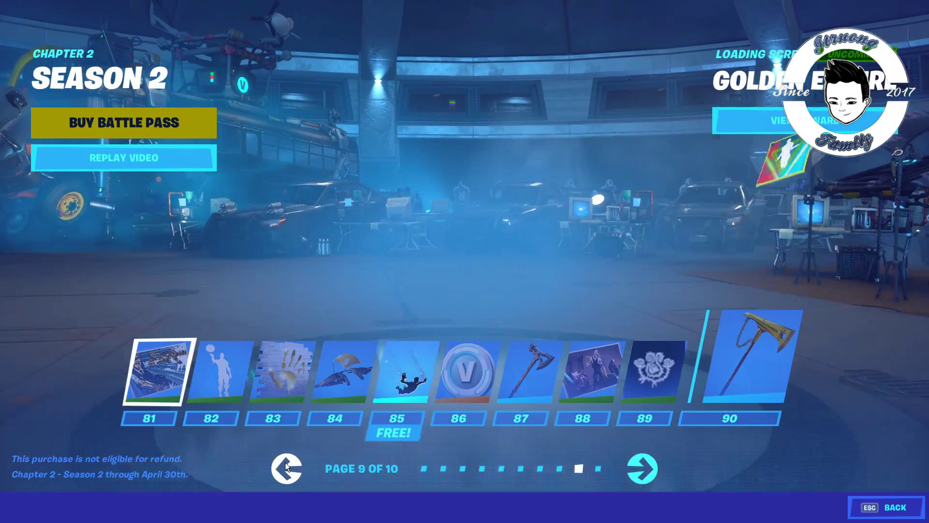
left_click(287, 468)
left_click(287, 468)
left_click(287, 469)
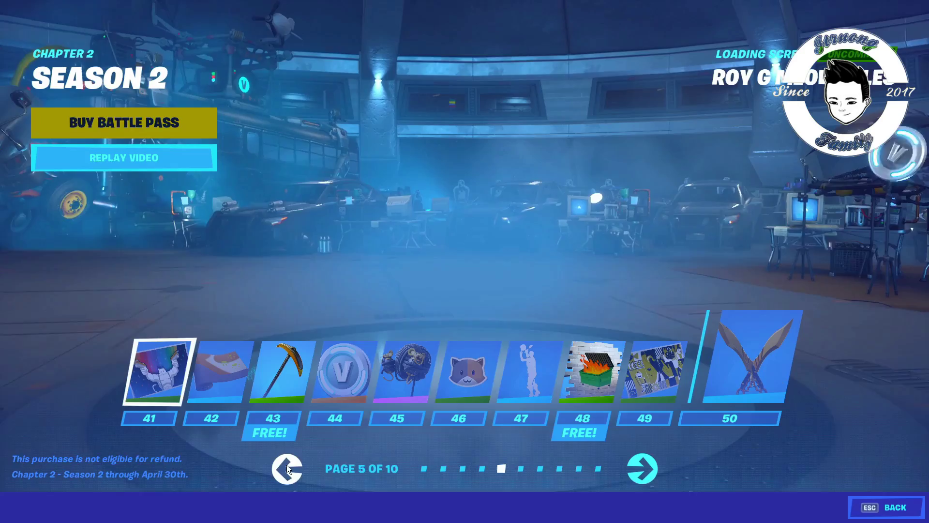
left_click(287, 464)
left_click(287, 464)
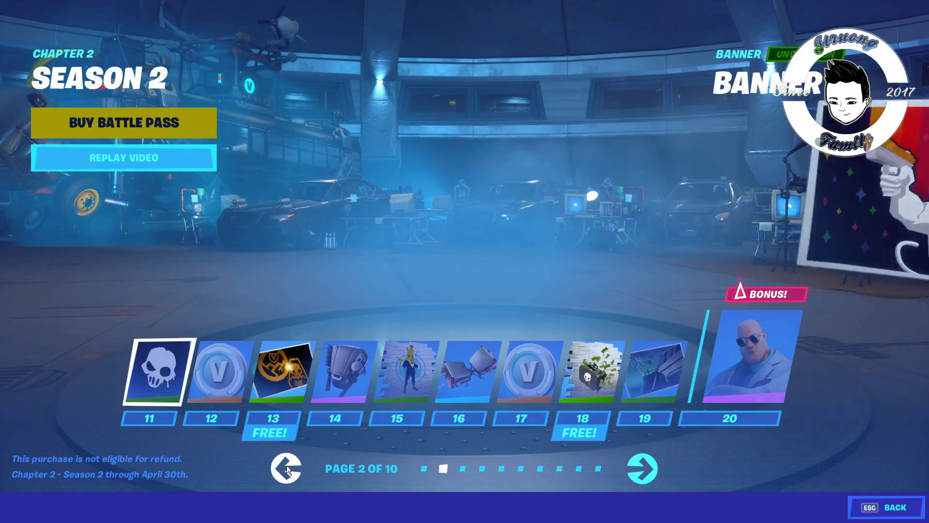
left_click(287, 465)
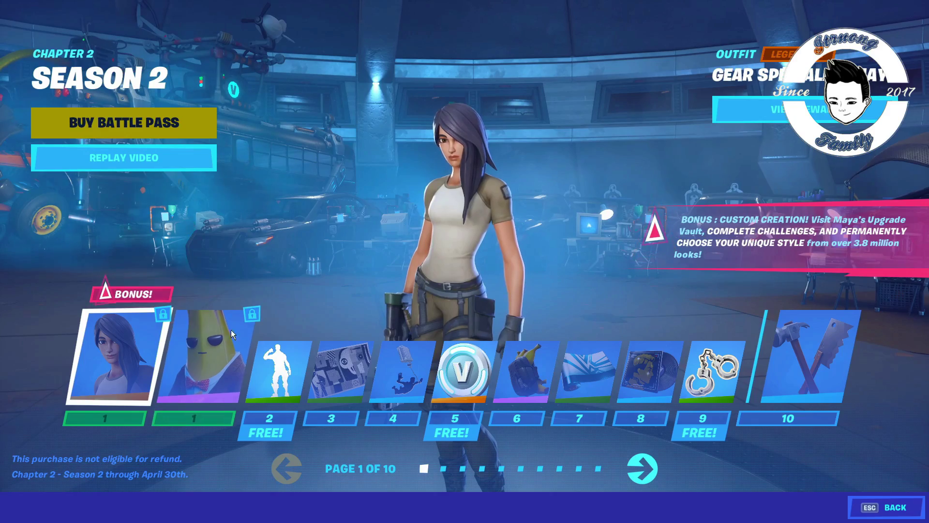
left_click(874, 498)
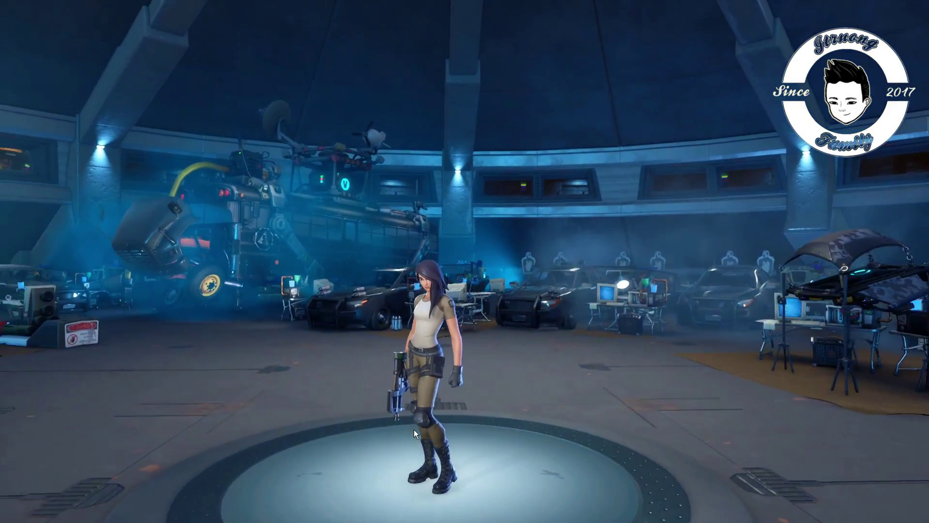